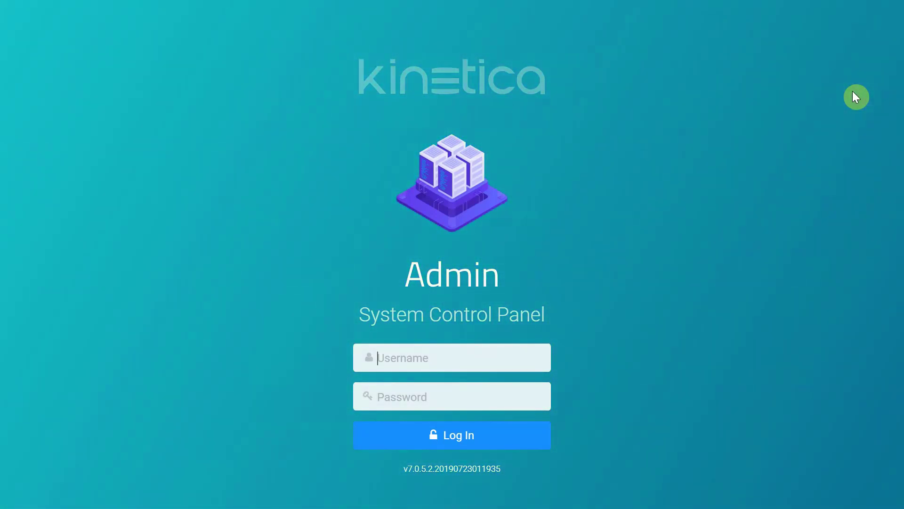
Log in to Kinetica Admin and open the Data > Tables list, which shows netflow with 100,000 records.
text(admi)
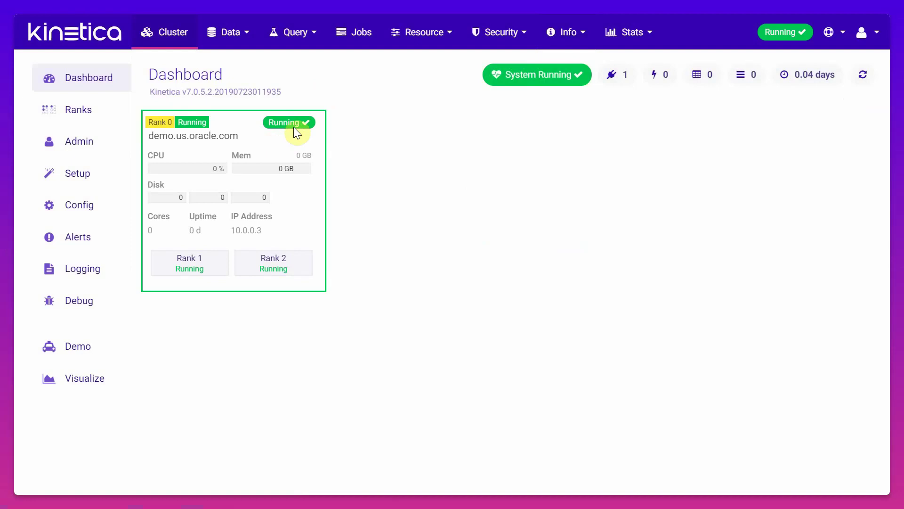
click(223, 31)
click(223, 61)
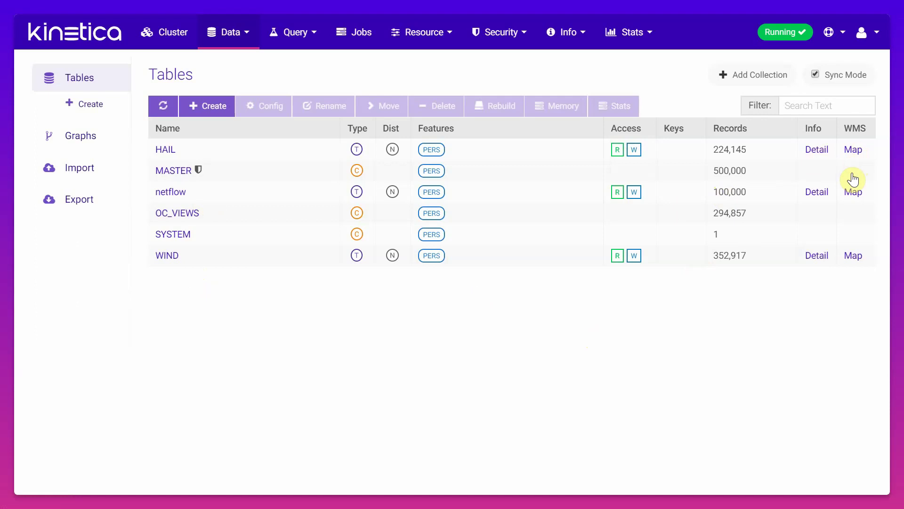
click(851, 193)
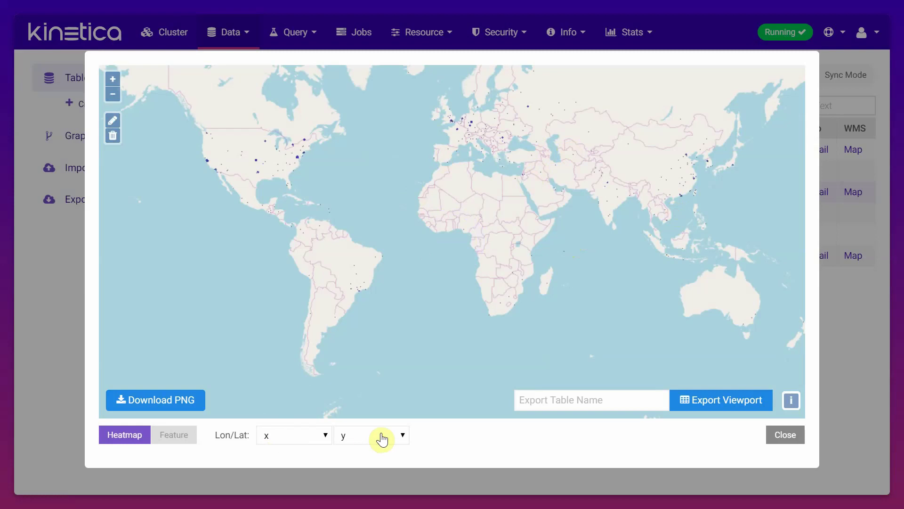
click(786, 437)
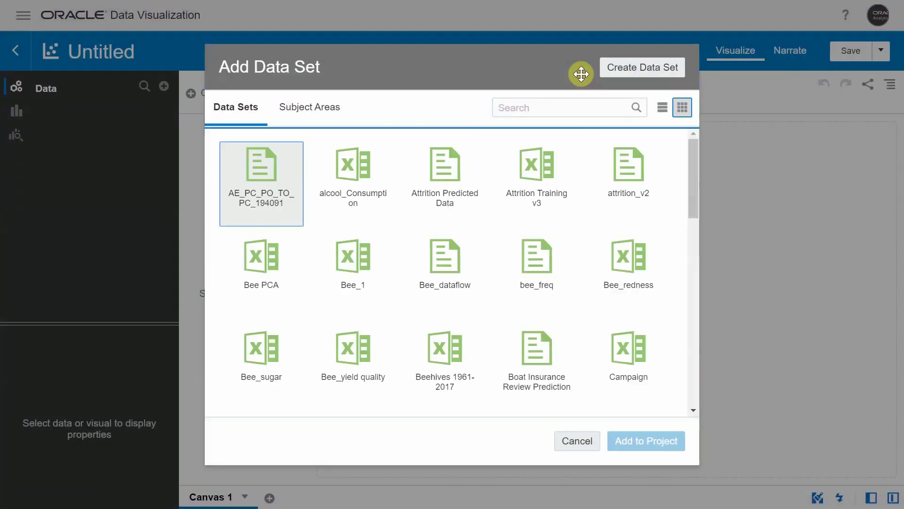
Search the data sets for 'states' and add Sample States to the project.
click(554, 107)
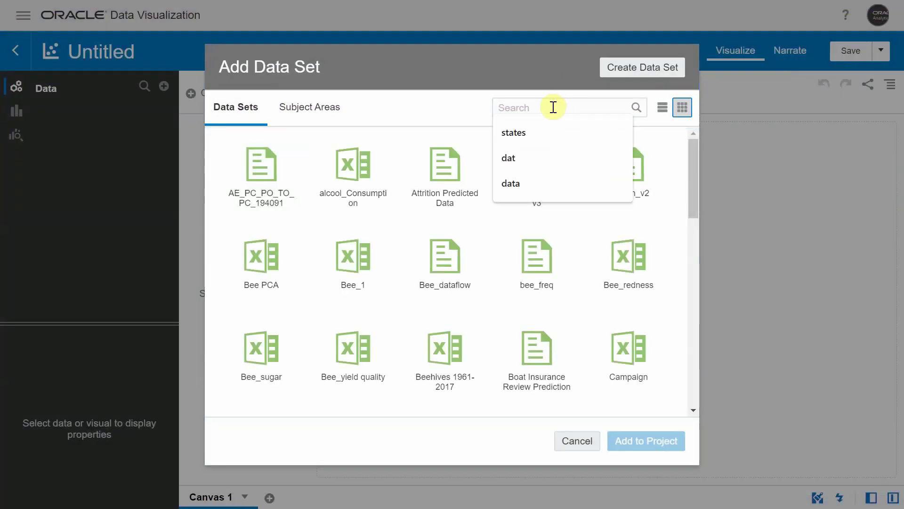
text(states)
key(Return)
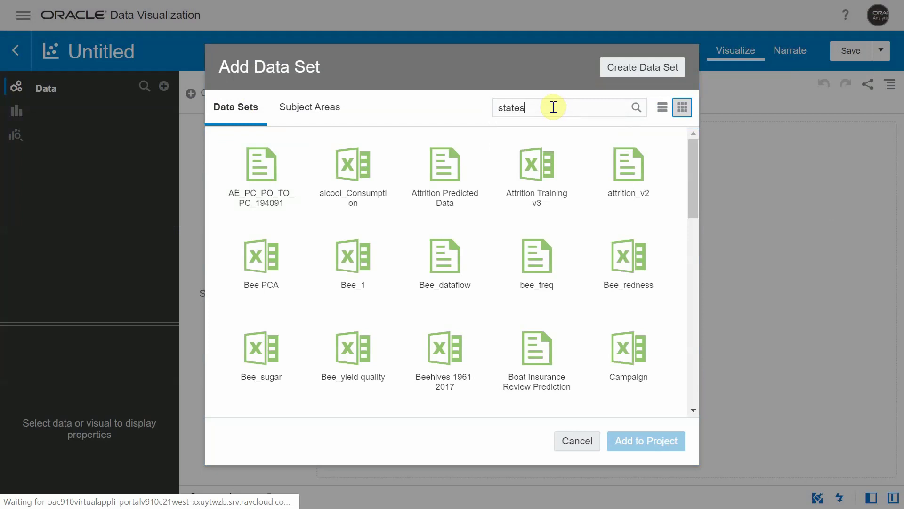
double_click(286, 169)
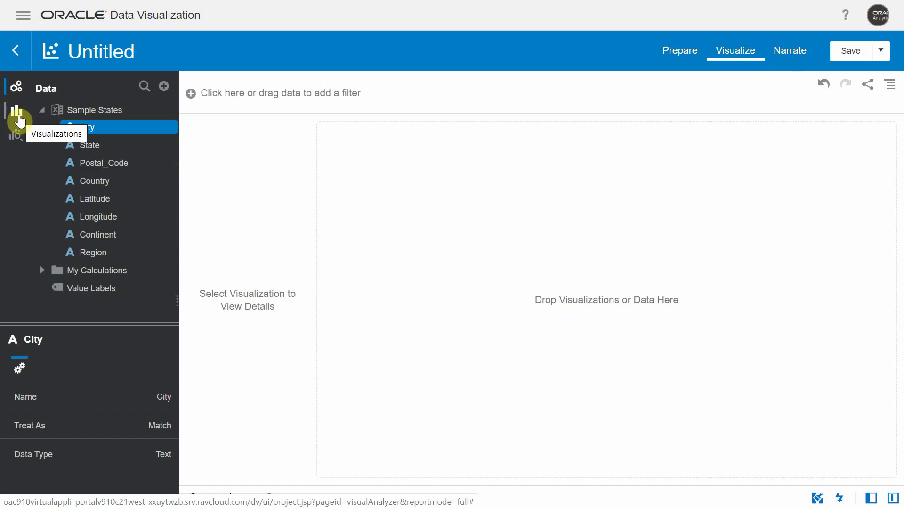
Find 'kinetica' in Visualizations and add a KineticaViz Plugin to the canvas.
click(18, 120)
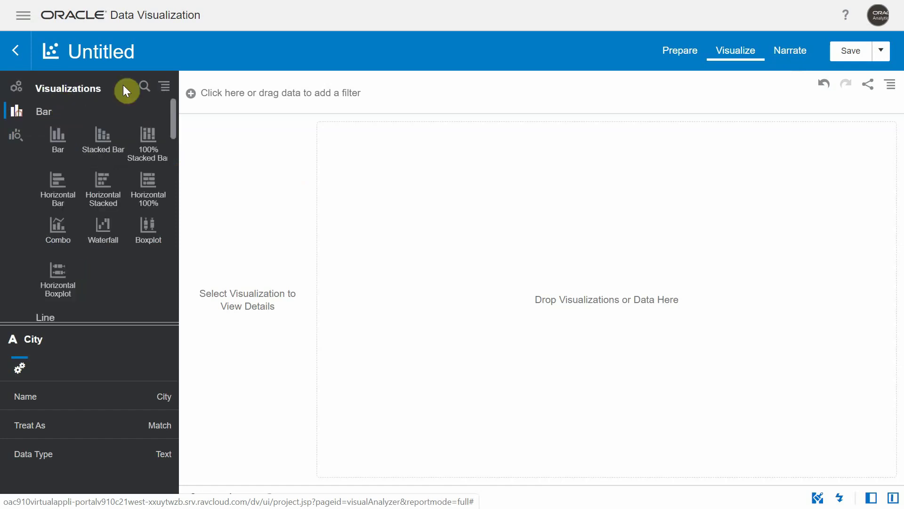
click(145, 86)
text(kinetica)
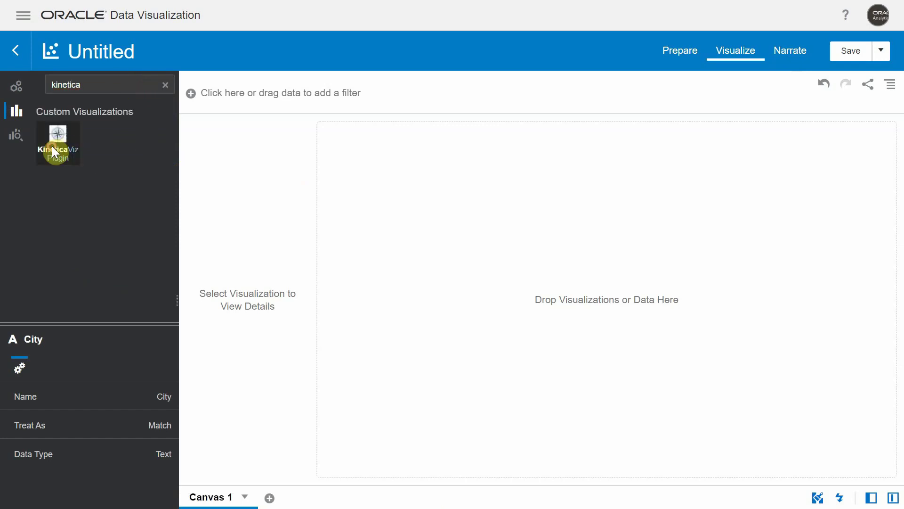
double_click(53, 150)
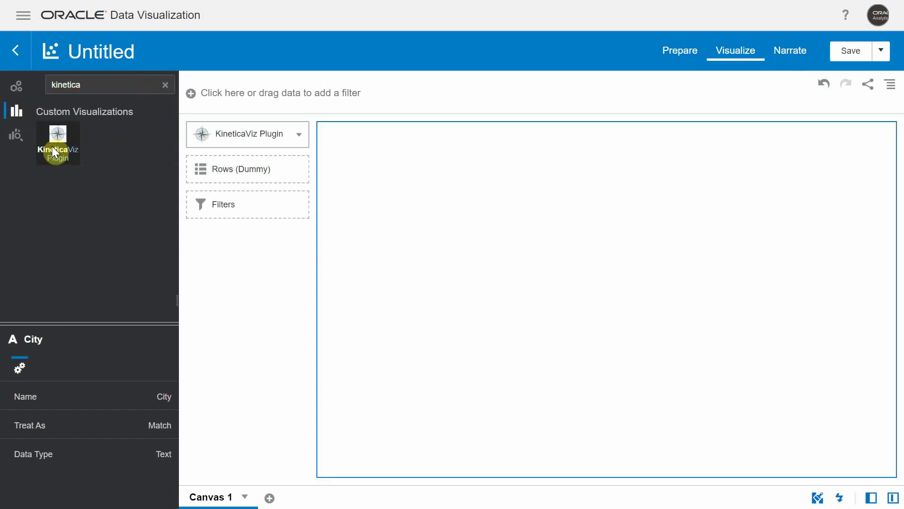
Put the State column on the map's Rows (Dummy) and widen the properties pane.
click(18, 89)
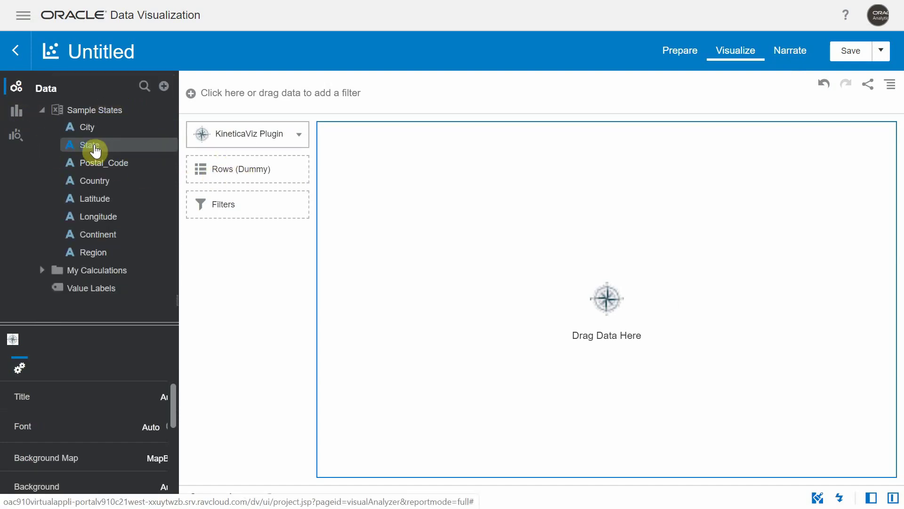
drag(94, 151, 224, 170)
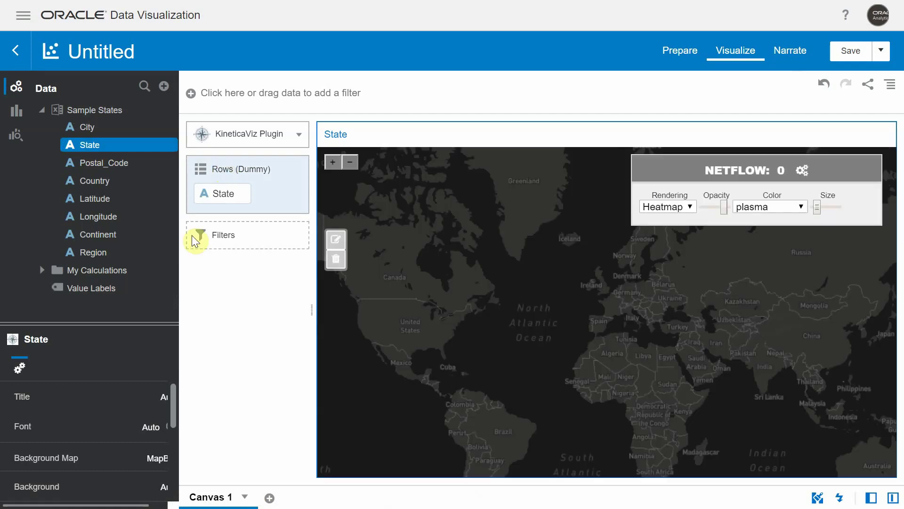
drag(120, 325, 122, 318)
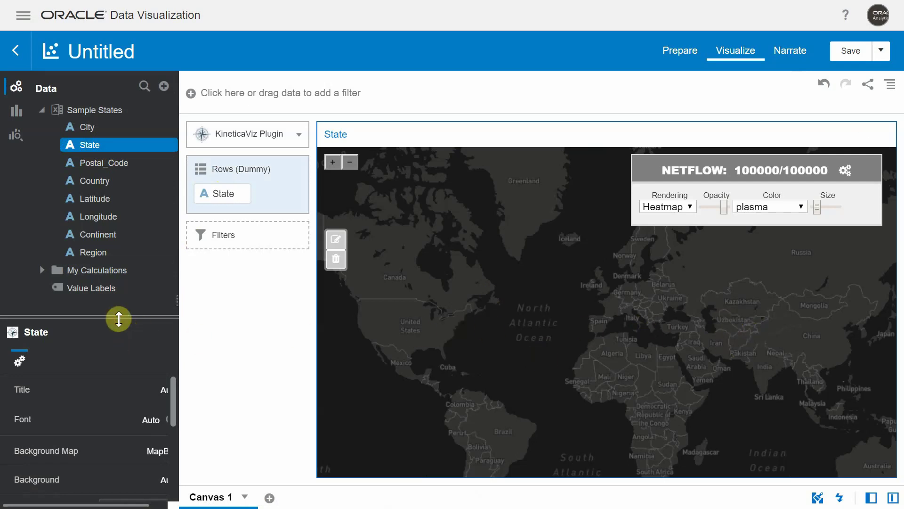
Fill in the Kinetica URL, username and password in the KineticaViz properties.
drag(119, 317, 121, 233)
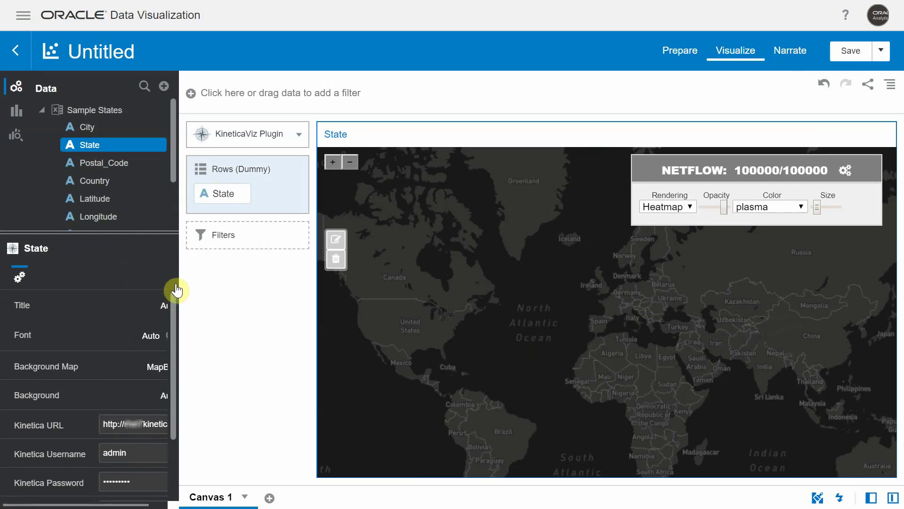
drag(177, 286, 184, 276)
scroll(107, 372, down, 1)
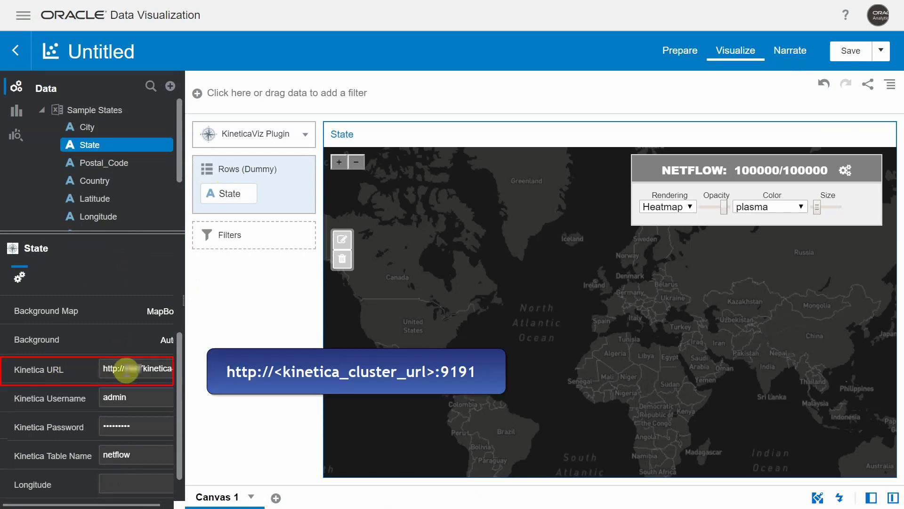
triple_click(108, 370)
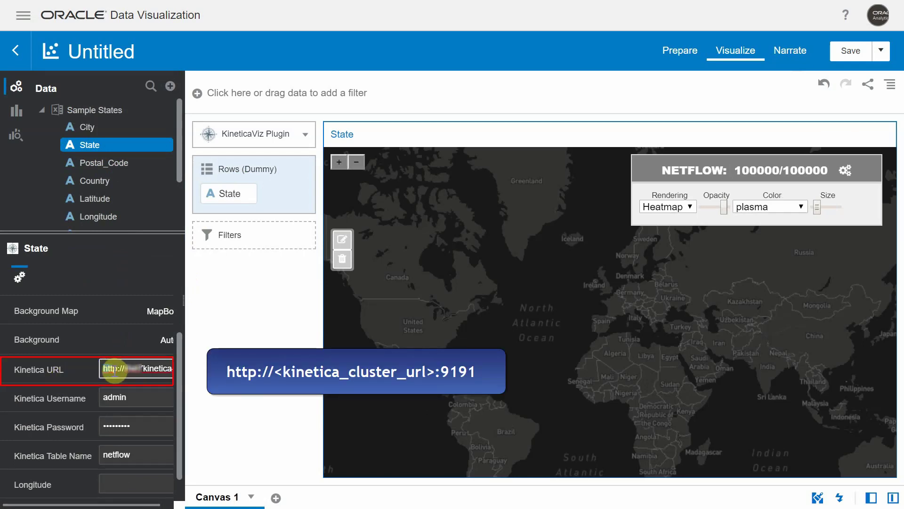
mouse_move(149, 368)
mouse_down()
mouse_move(178, 373)
mouse_move(157, 372)
mouse_up()
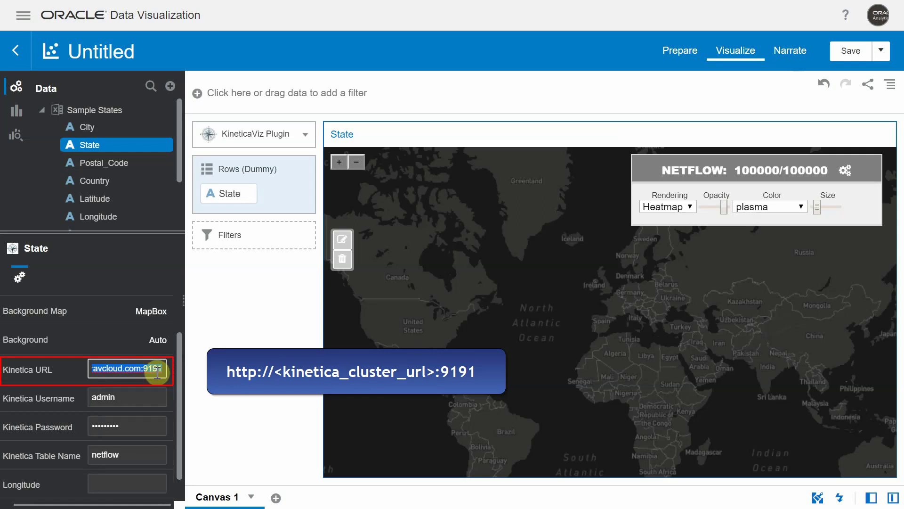
click(157, 372)
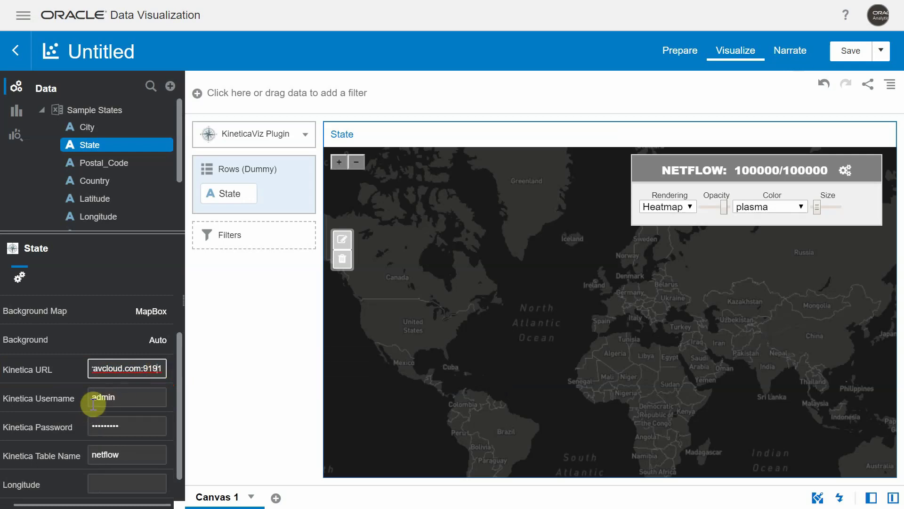
click(111, 399)
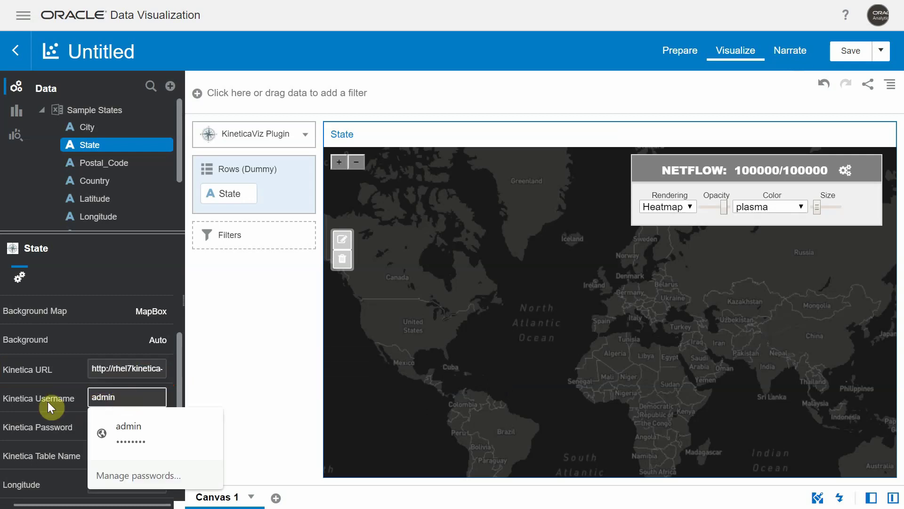
click(77, 428)
text(•••••••••)
Set Longitude to x and Latitude to y so netflow points appear on the map.
scroll(110, 443, down, 1)
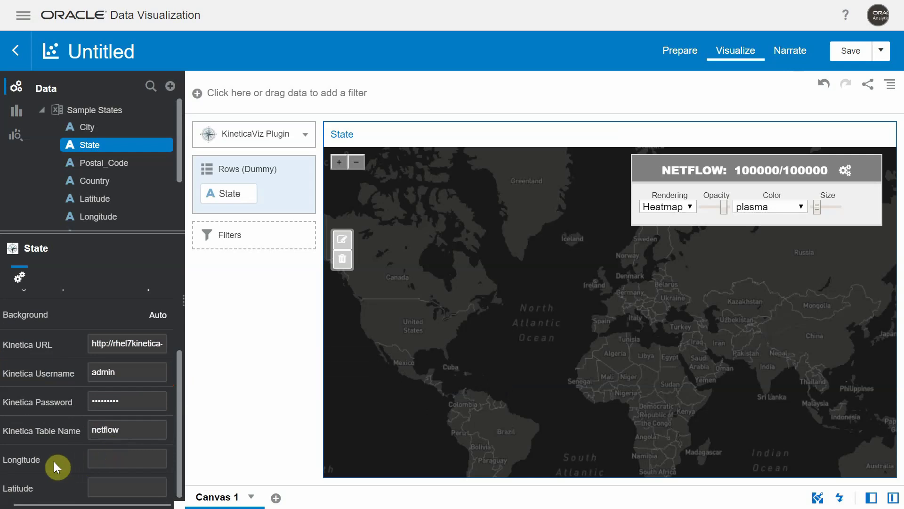
click(121, 462)
text(x)
click(104, 487)
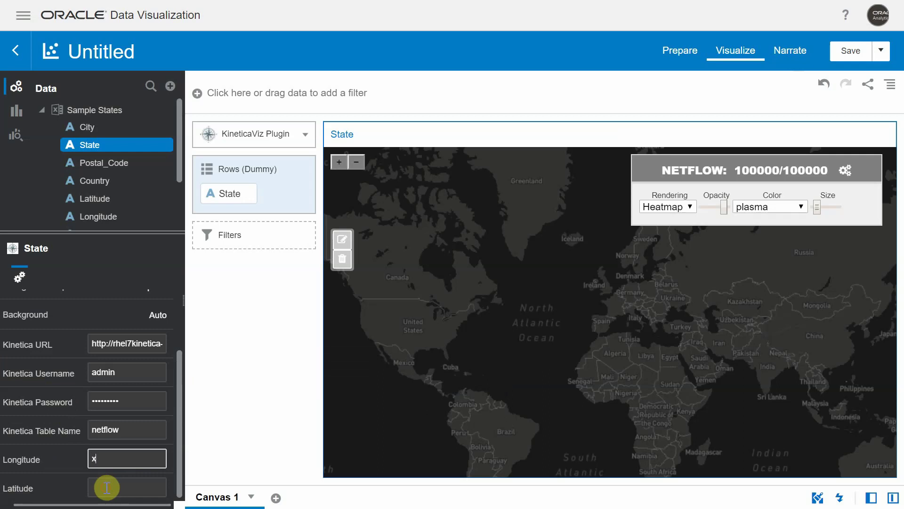
text(y)
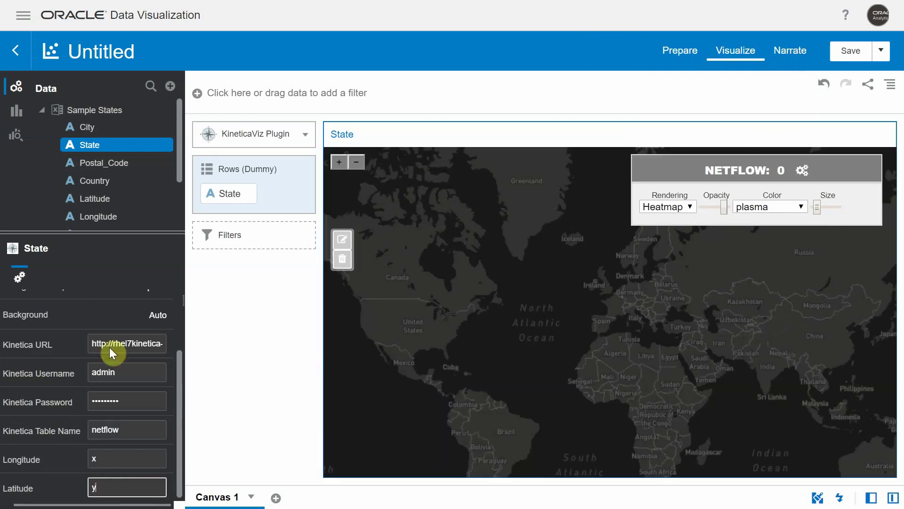
click(118, 268)
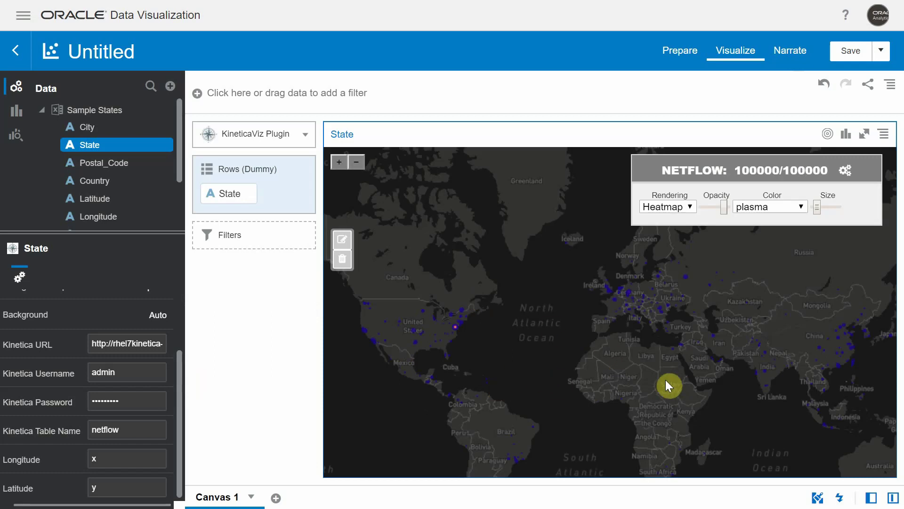
Switch the map's Rendering style to Features.
mouse_move(665, 380)
mouse_down()
mouse_move(638, 369)
mouse_move(649, 375)
mouse_up()
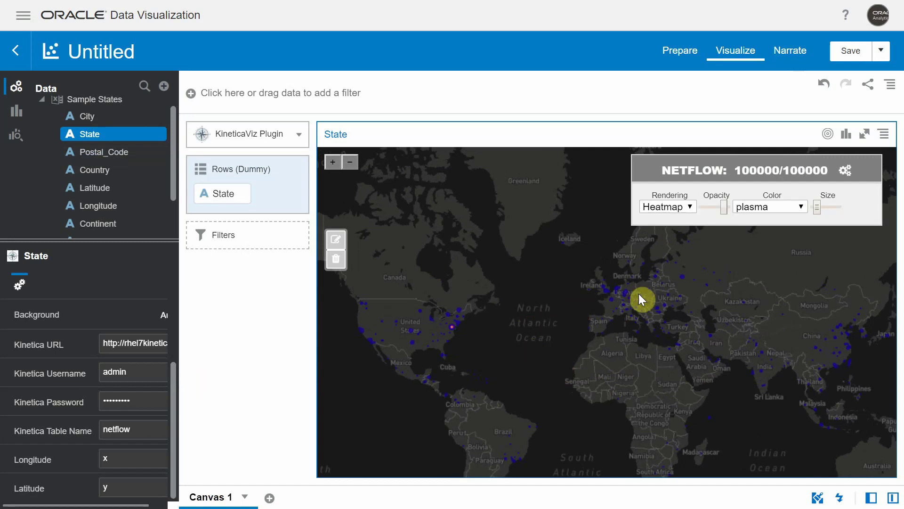
click(688, 207)
click(666, 247)
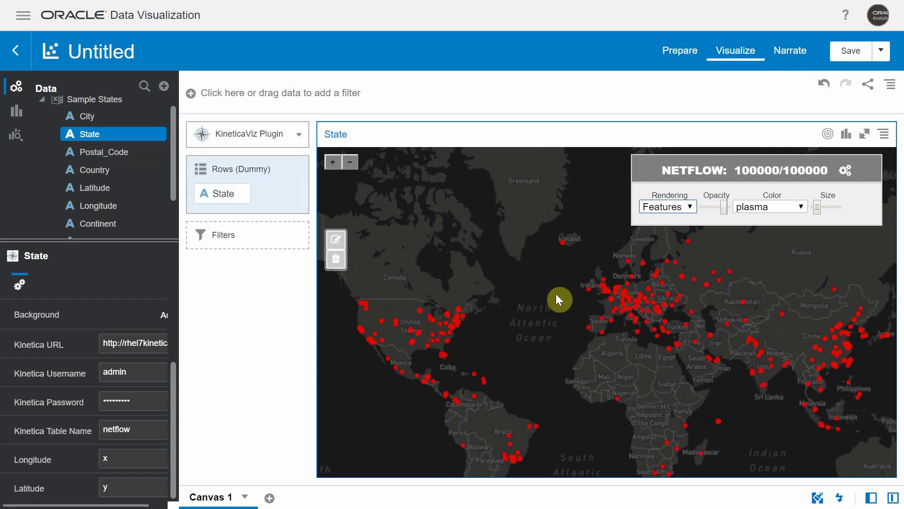
click(722, 212)
Choose the inferno colour scheme and adjust the point Size slider.
click(778, 208)
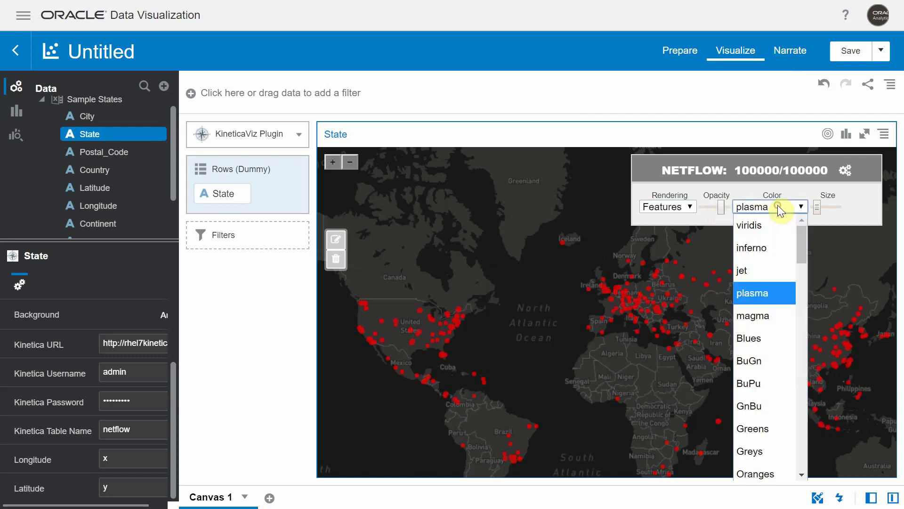
click(758, 251)
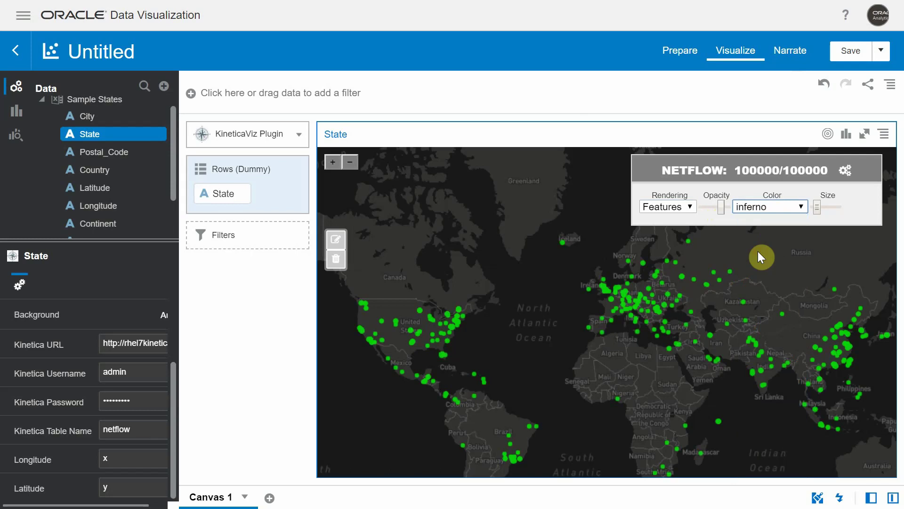
click(816, 207)
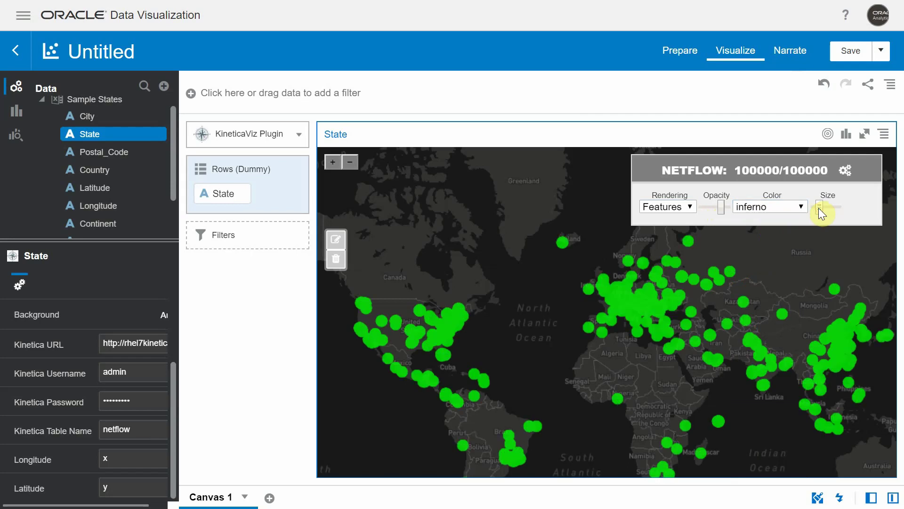
drag(818, 208, 767, 208)
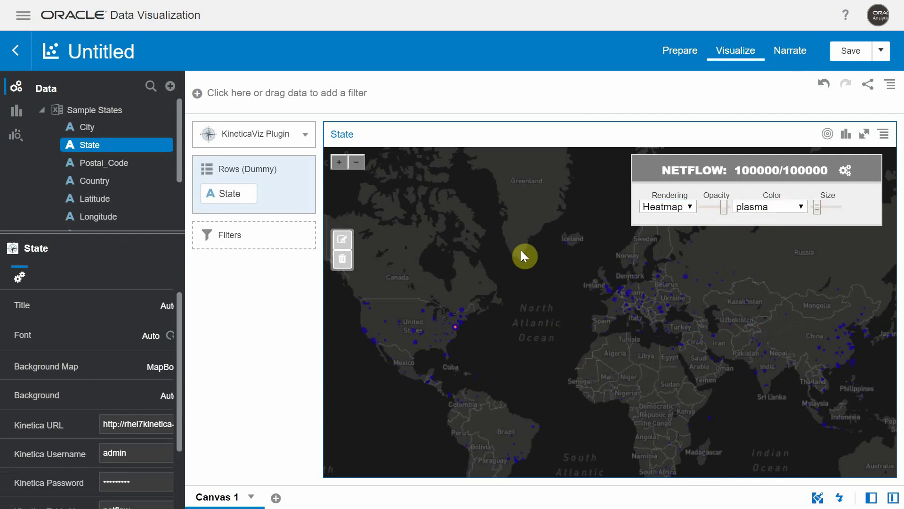
Duplicate the map visualization via Edit > Duplicate Visualization.
right_click(521, 252)
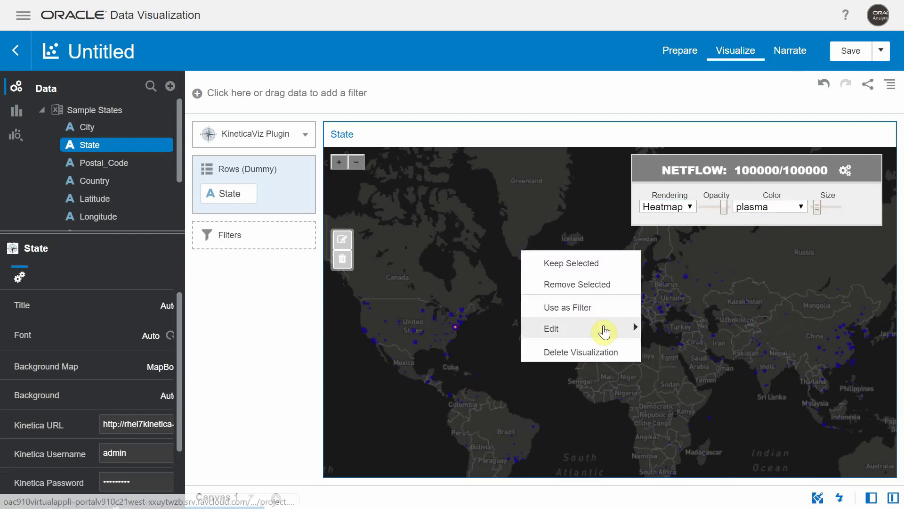
mouse_move(602, 329)
click(676, 330)
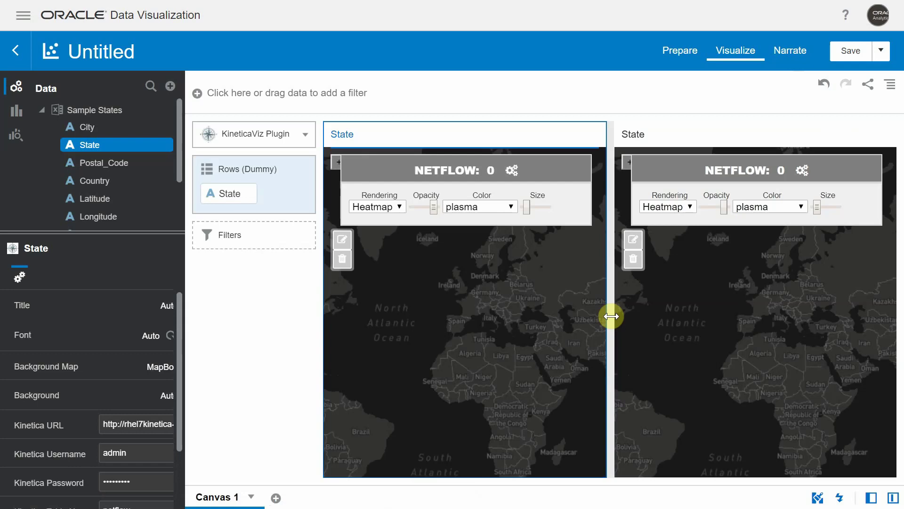
drag(612, 316, 638, 316)
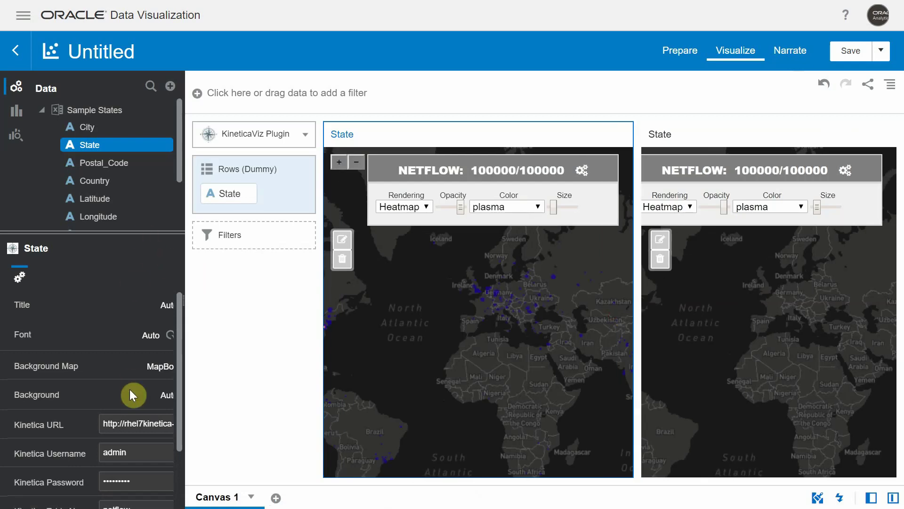
scroll(129, 389, down, 2)
Point the copy at table WIND with Longitude SLON and Latitude SLAT, panning to North America.
double_click(131, 436)
text(WIND)
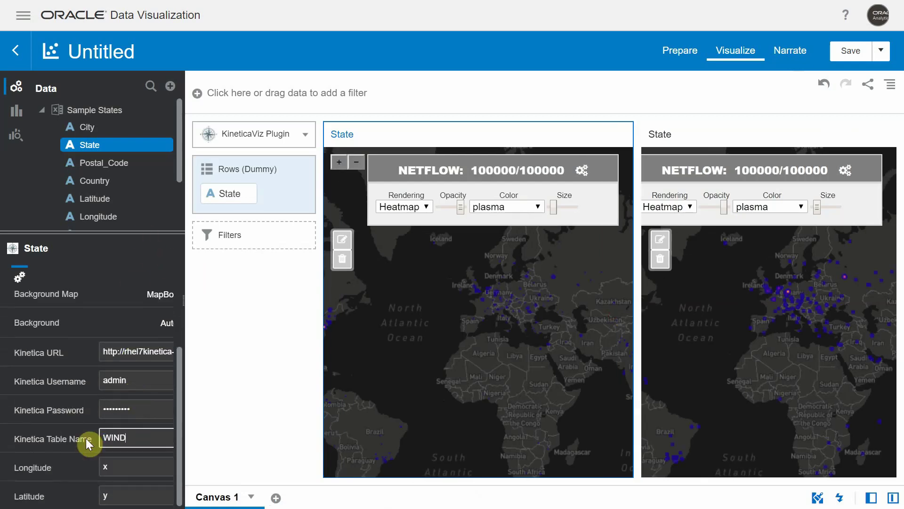
click(114, 469)
drag(114, 470, 95, 471)
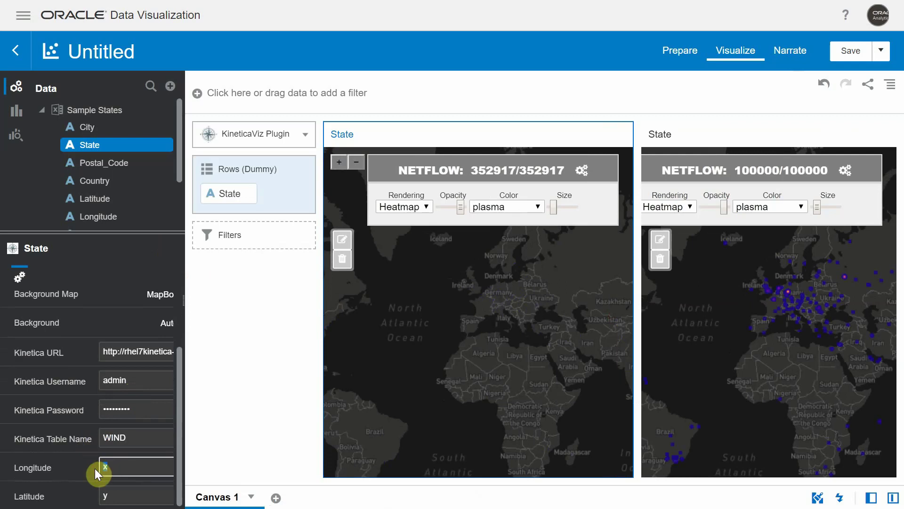
text(SLON)
drag(114, 494, 101, 497)
text(SLAT)
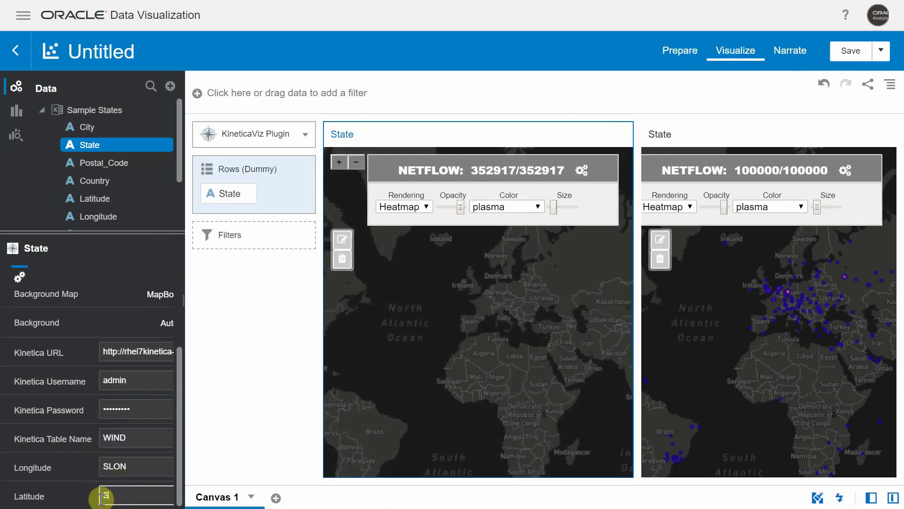
click(137, 279)
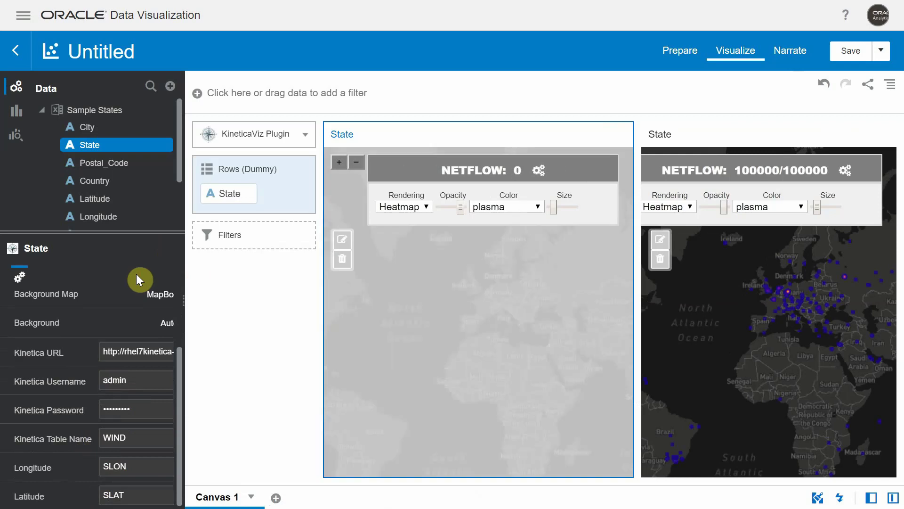
drag(382, 335, 476, 335)
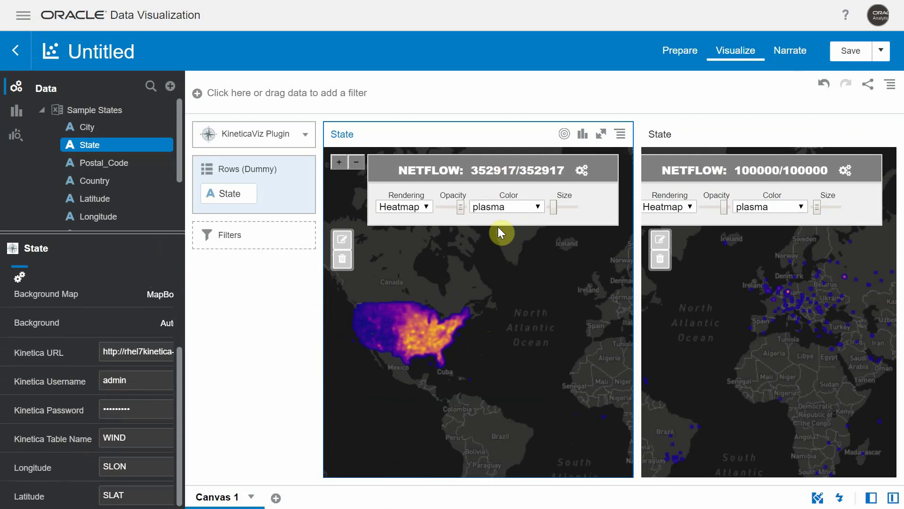
Delete the duplicated WIND map visualization from the canvas.
drag(519, 376, 488, 383)
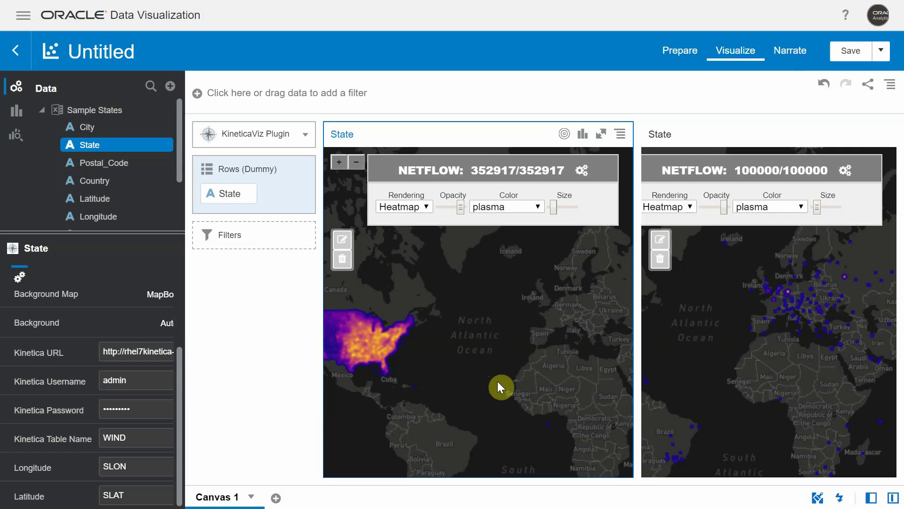
key(Delete)
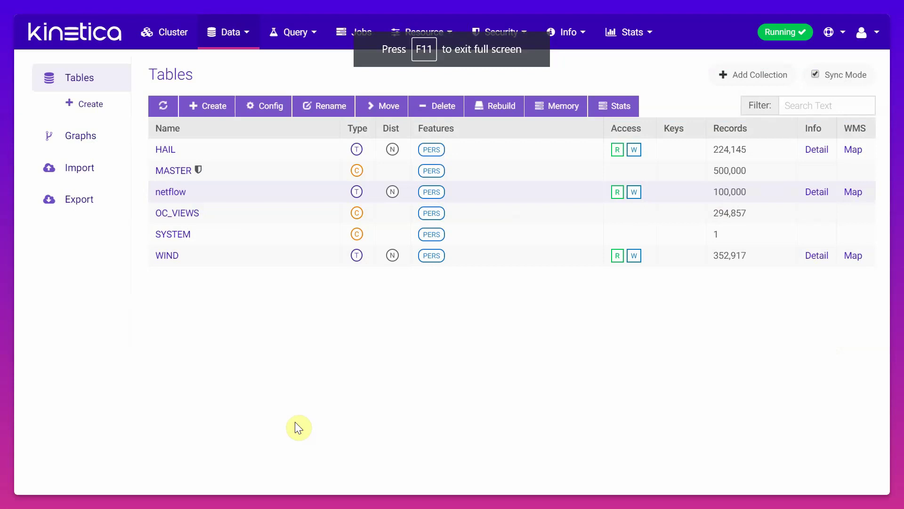
click(170, 192)
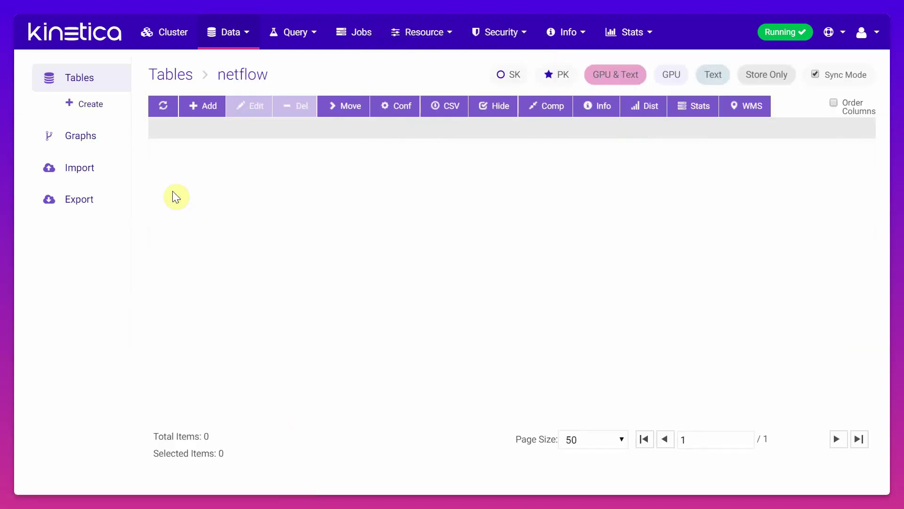
click(586, 106)
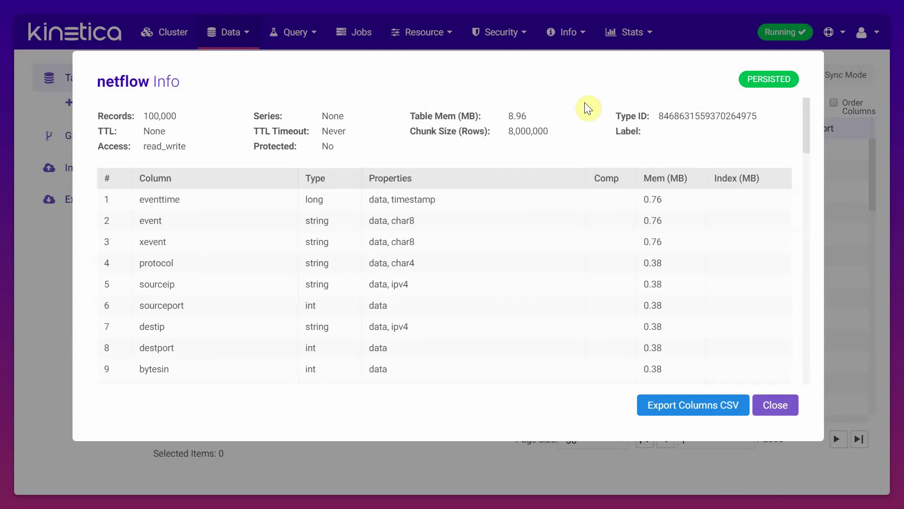
scroll(179, 203, down, 3)
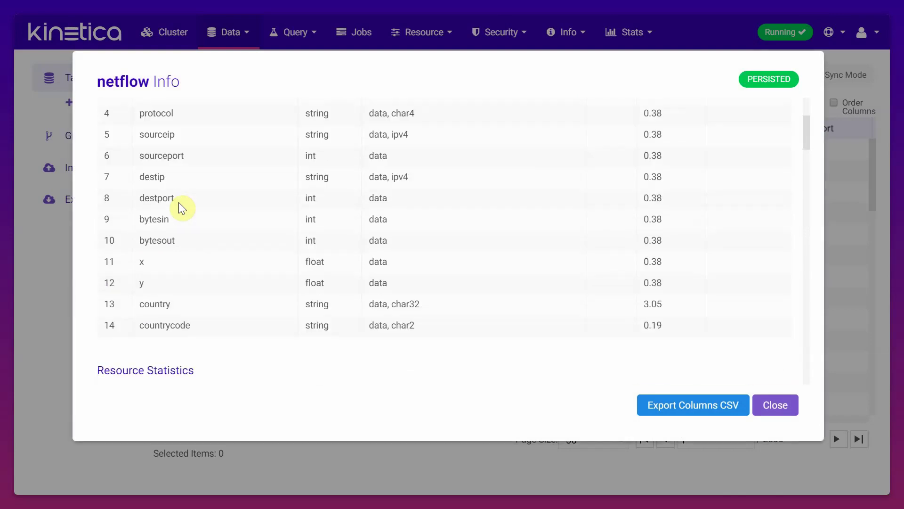
scroll(179, 203, up, 3)
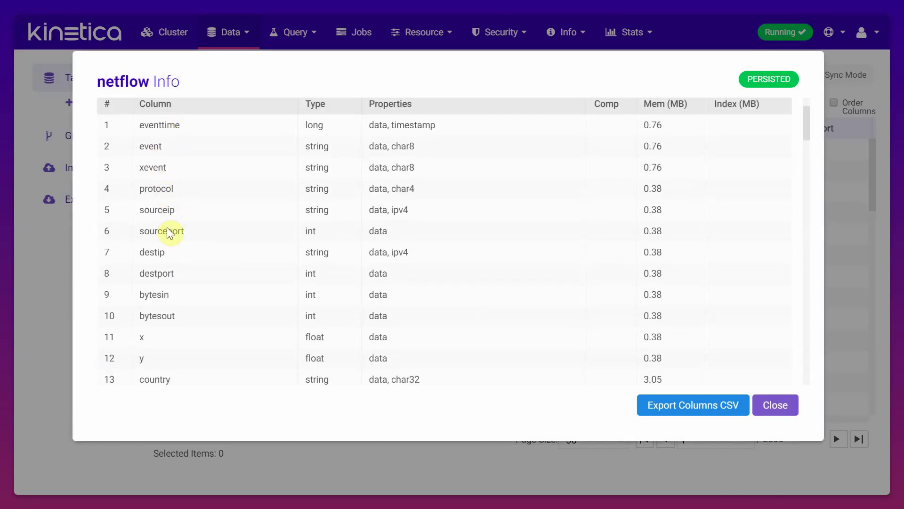
scroll(167, 227, down, 1)
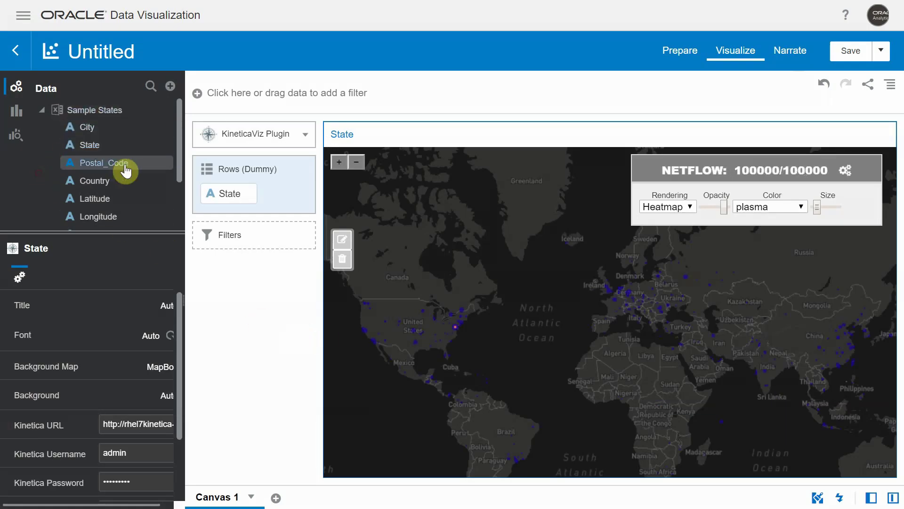
Create a Table visualization from the Country and Region fields beside the map.
scroll(125, 167, down, 1)
scroll(126, 169, down, 1)
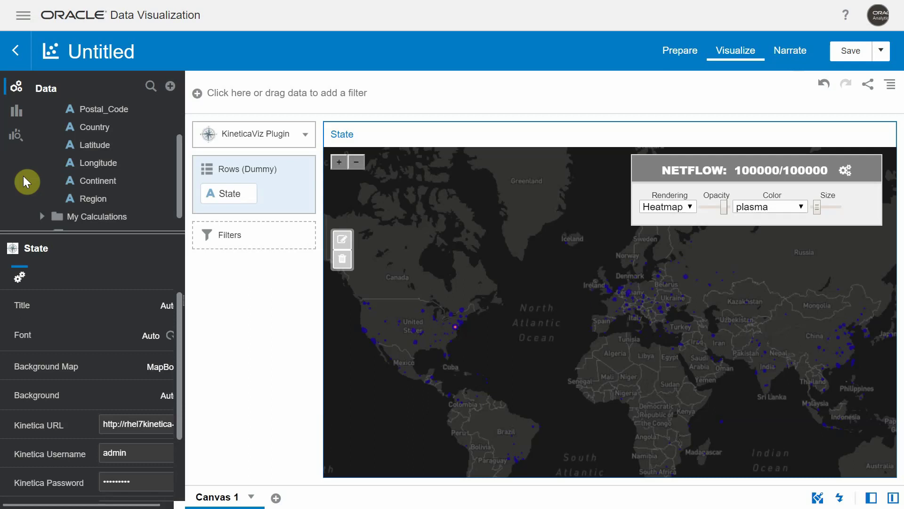
click(98, 135)
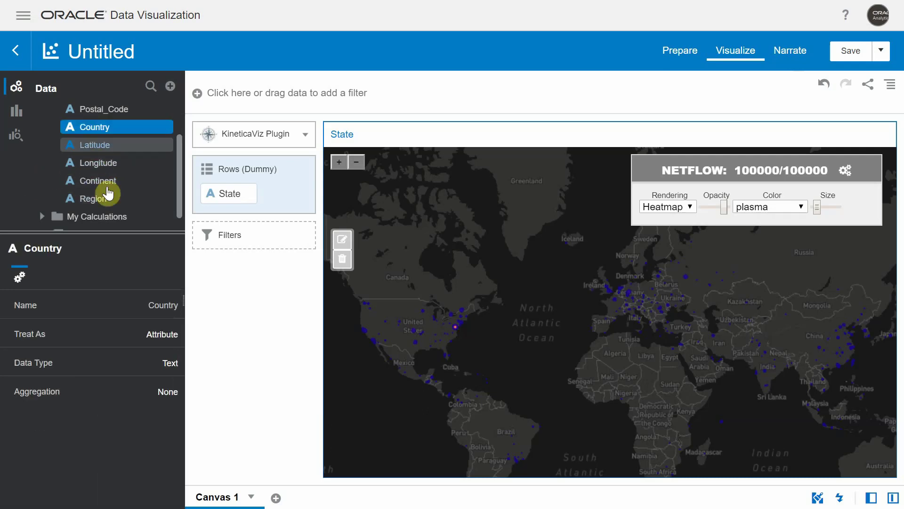
ctrl+click(100, 197)
right_click(101, 197)
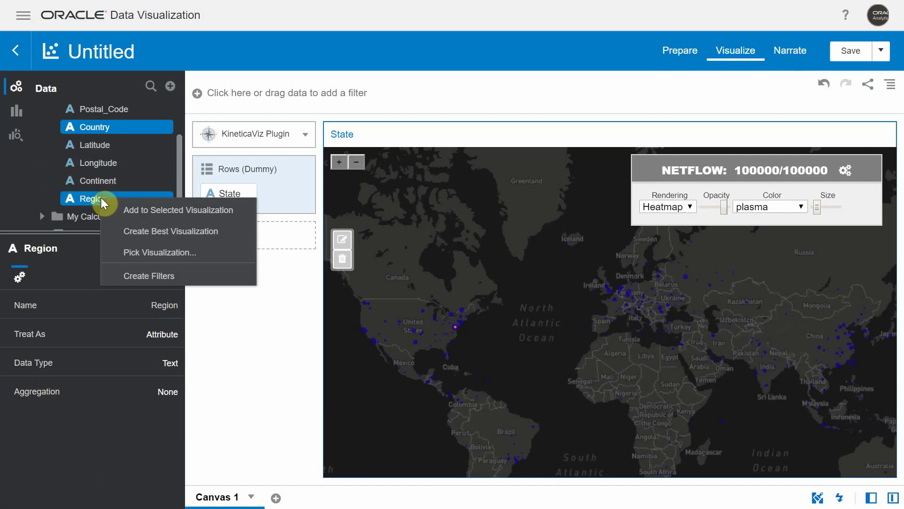
click(146, 251)
click(149, 256)
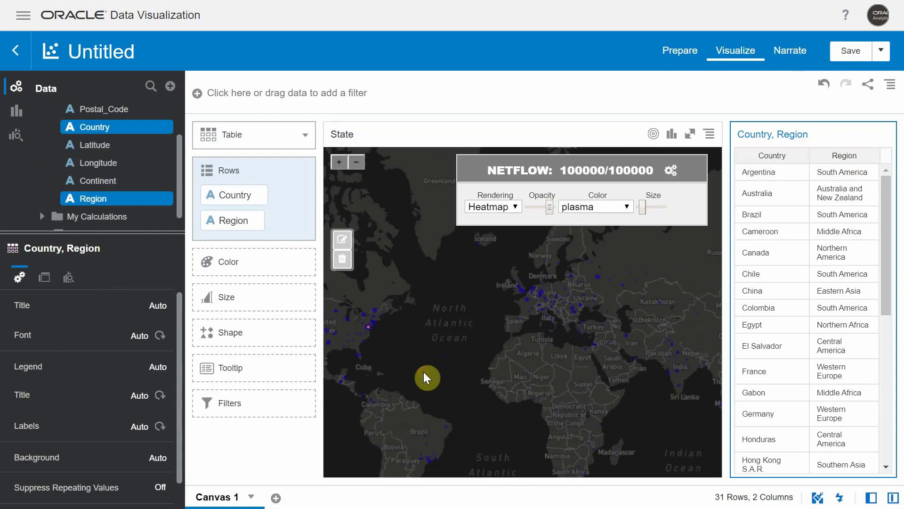
click(423, 372)
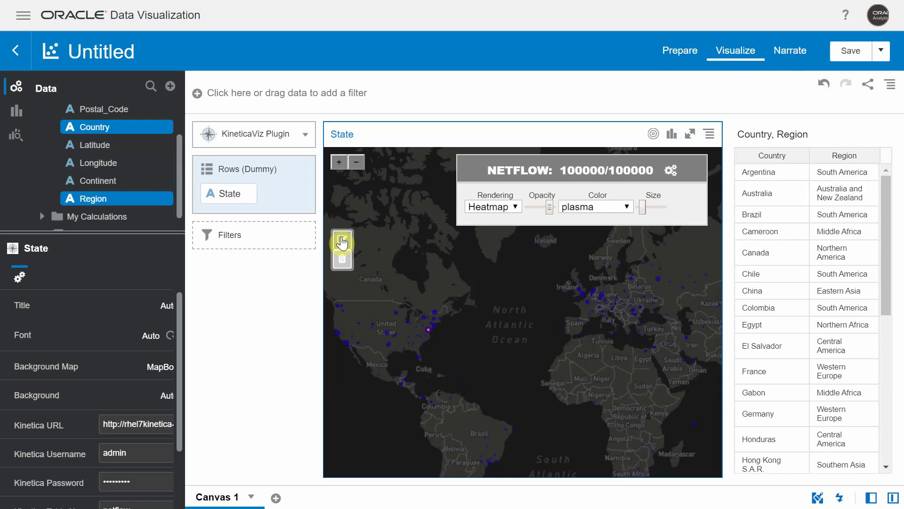
Draw a six-corner polygon over the western United States to filter the data.
click(343, 241)
click(403, 303)
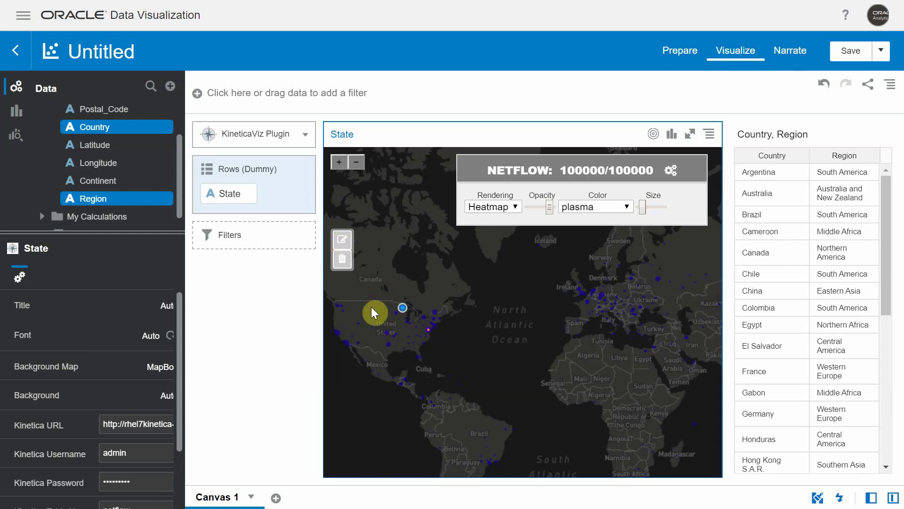
click(335, 302)
click(336, 330)
click(393, 349)
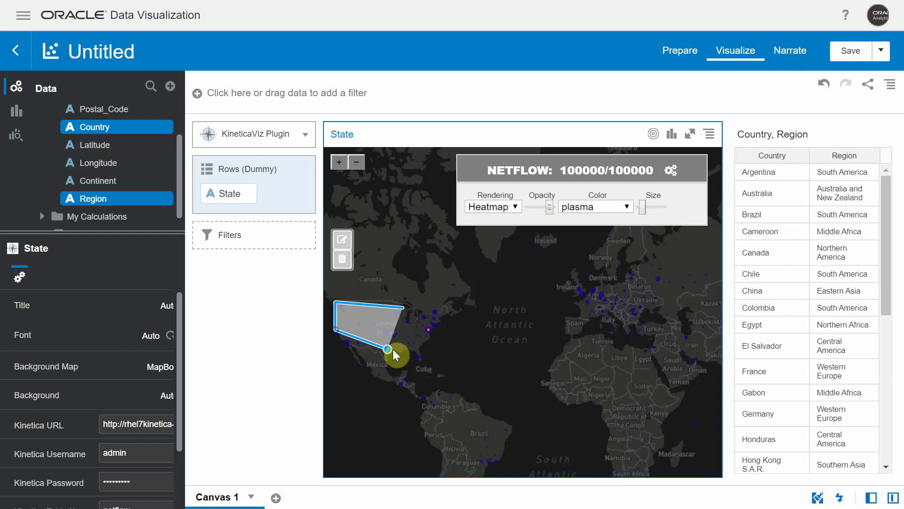
click(438, 325)
click(404, 308)
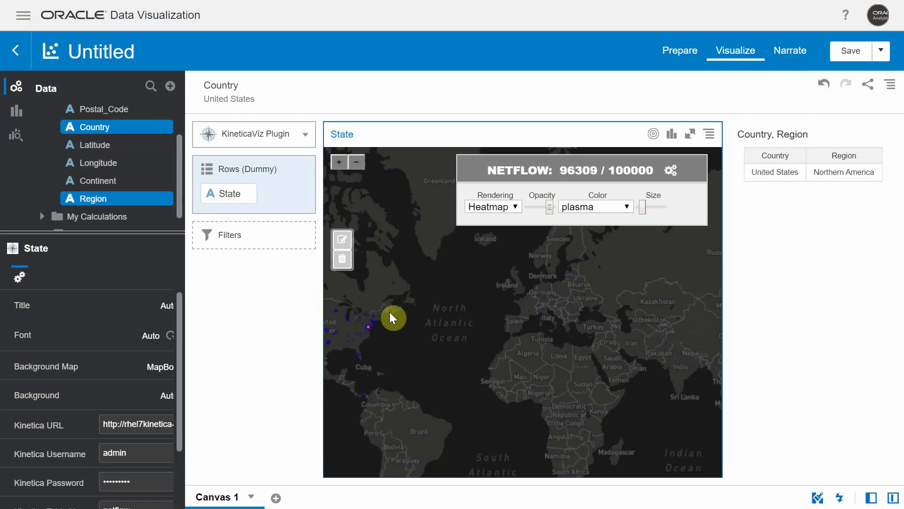
Deselect the Country and Region fields and pan the map to North America.
click(27, 171)
scroll(82, 153, up, 1)
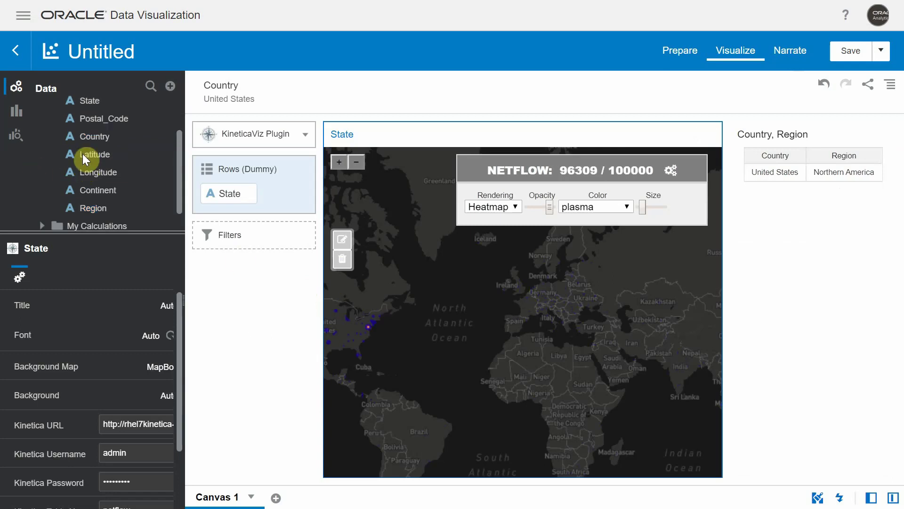
scroll(83, 153, up, 1)
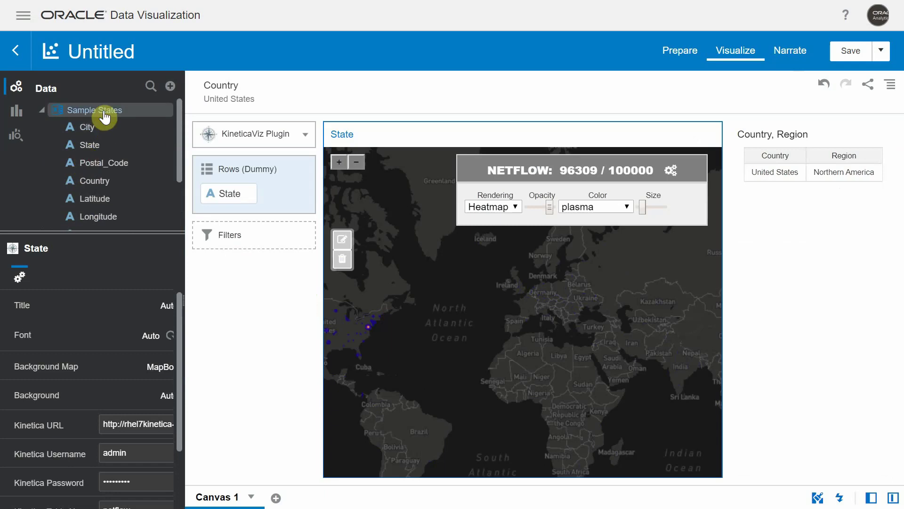
mouse_move(216, 110)
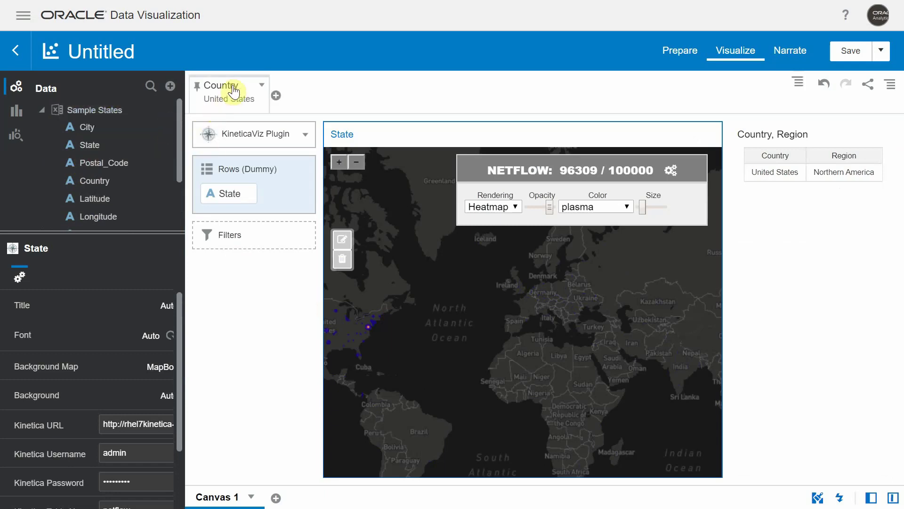
drag(354, 329, 404, 325)
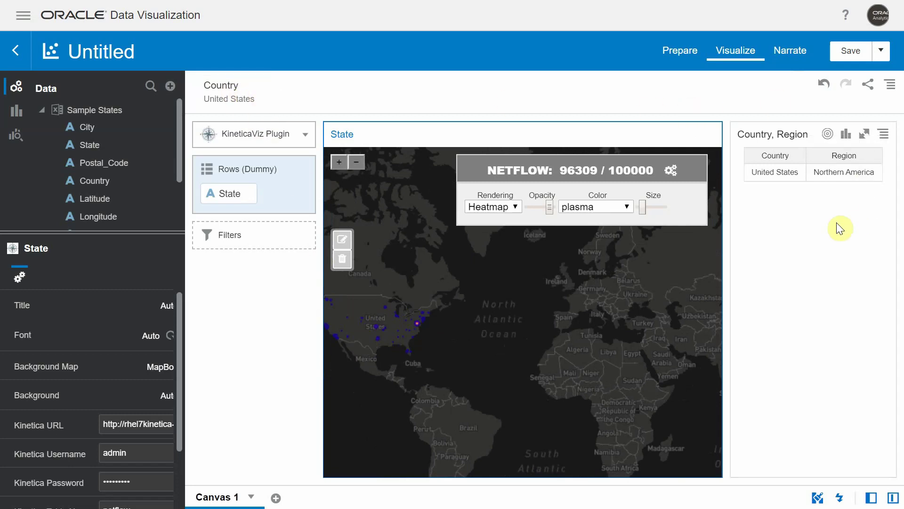
Delete the United States Country filter from the filter bar.
click(807, 207)
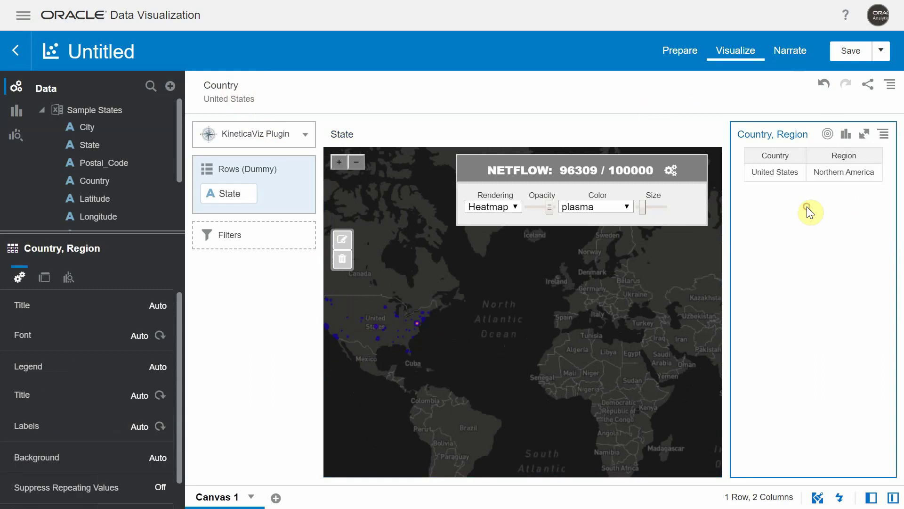
drag(773, 174, 822, 178)
click(263, 83)
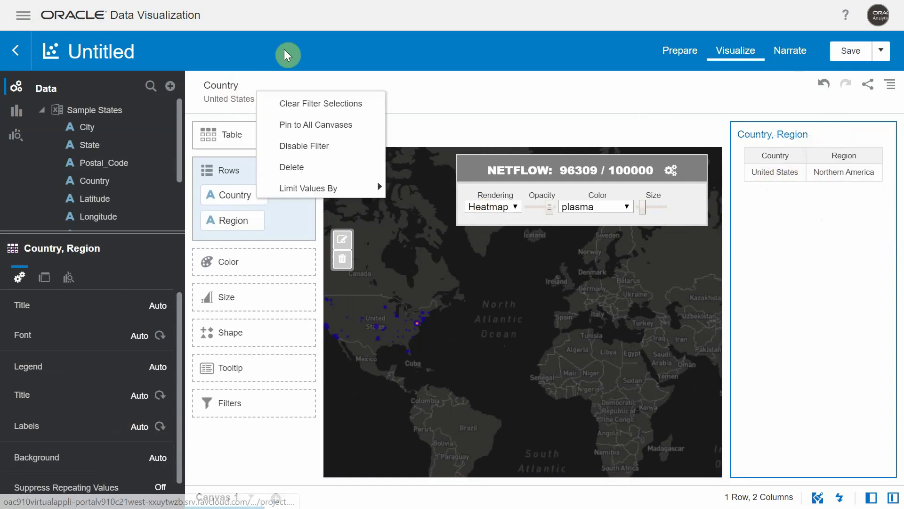
click(263, 84)
click(263, 84)
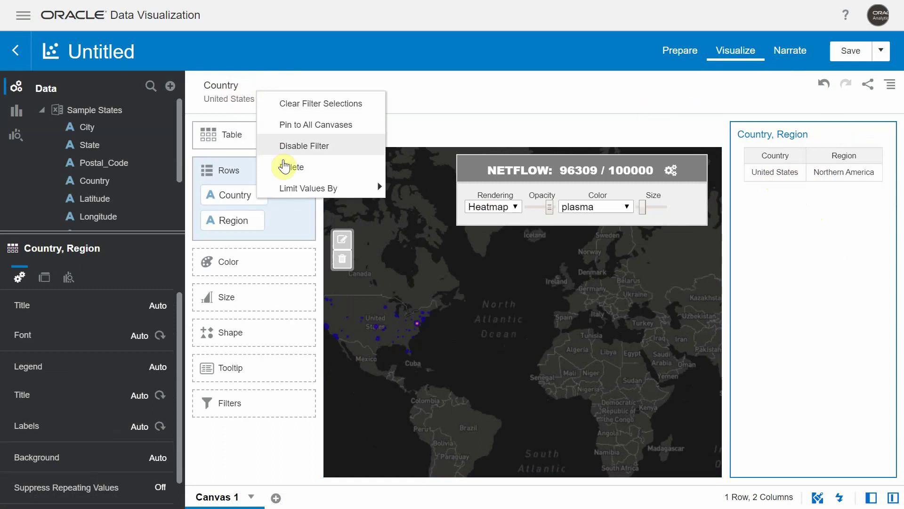
click(284, 166)
drag(453, 348, 478, 321)
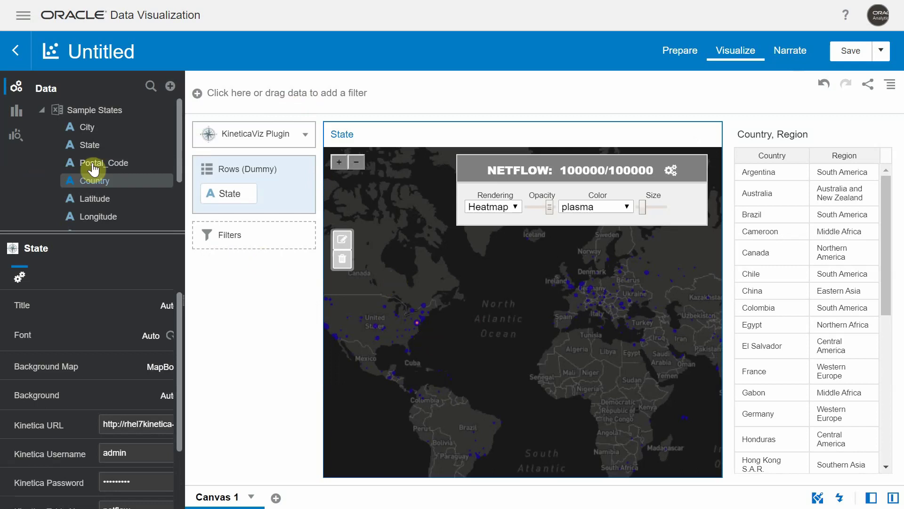
Add a Country filter limited to Brazil and Canada, then pan the map to North America.
scroll(91, 166, down, 1)
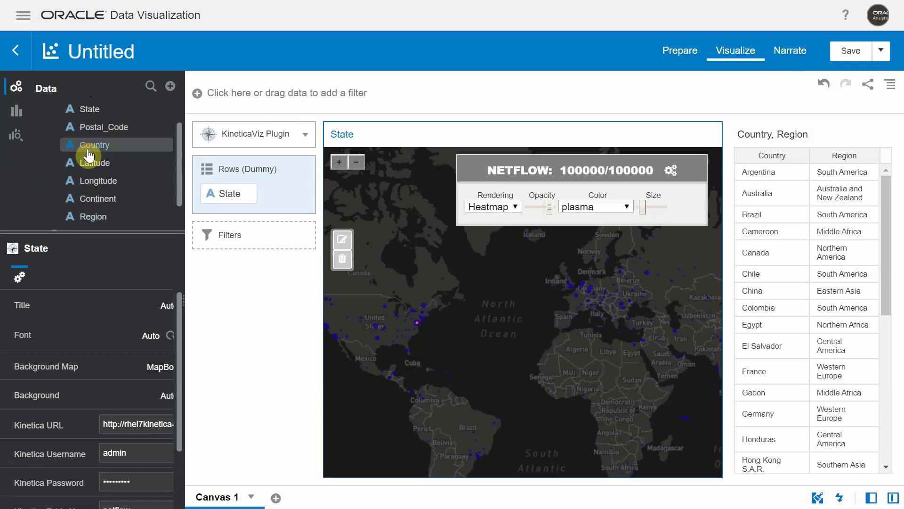
drag(88, 154, 237, 91)
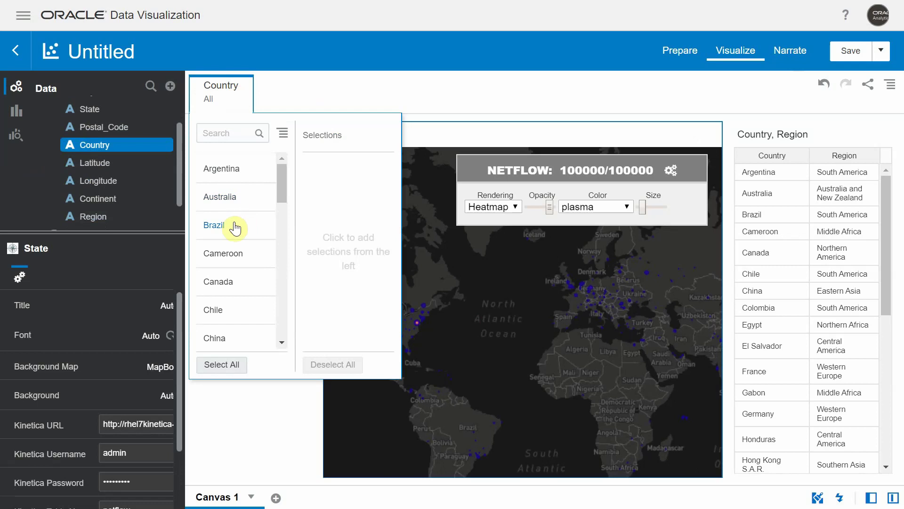
click(235, 228)
click(222, 257)
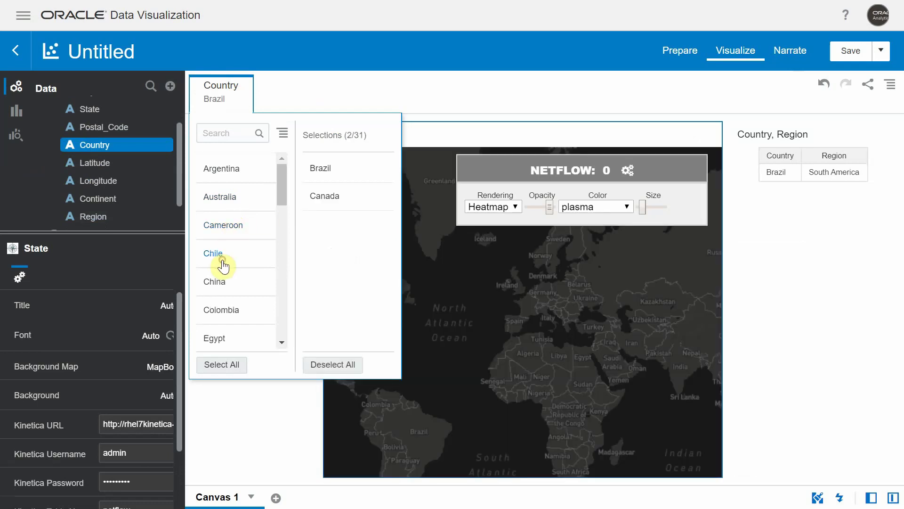
click(533, 318)
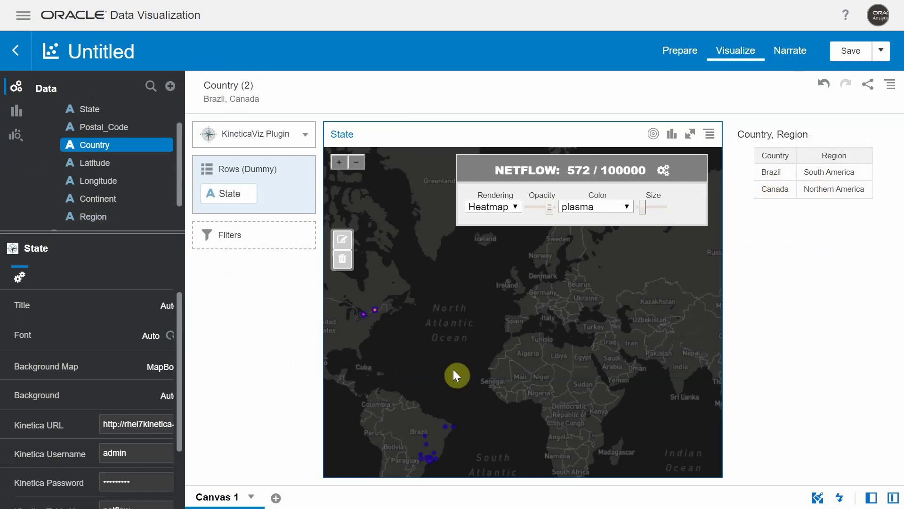
drag(453, 369, 524, 343)
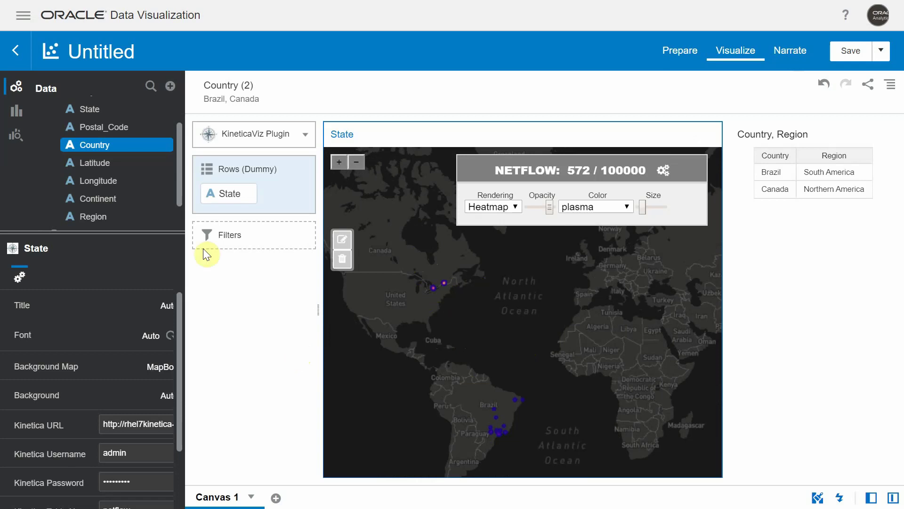
click(31, 193)
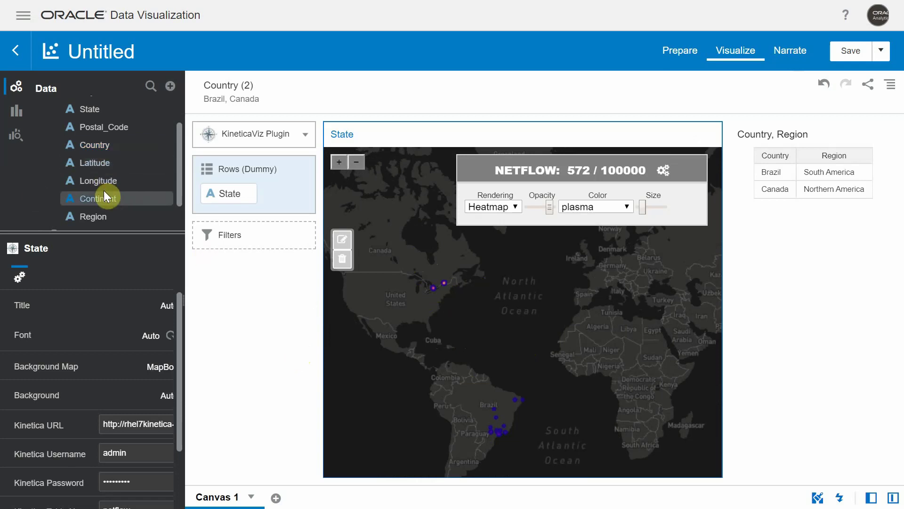